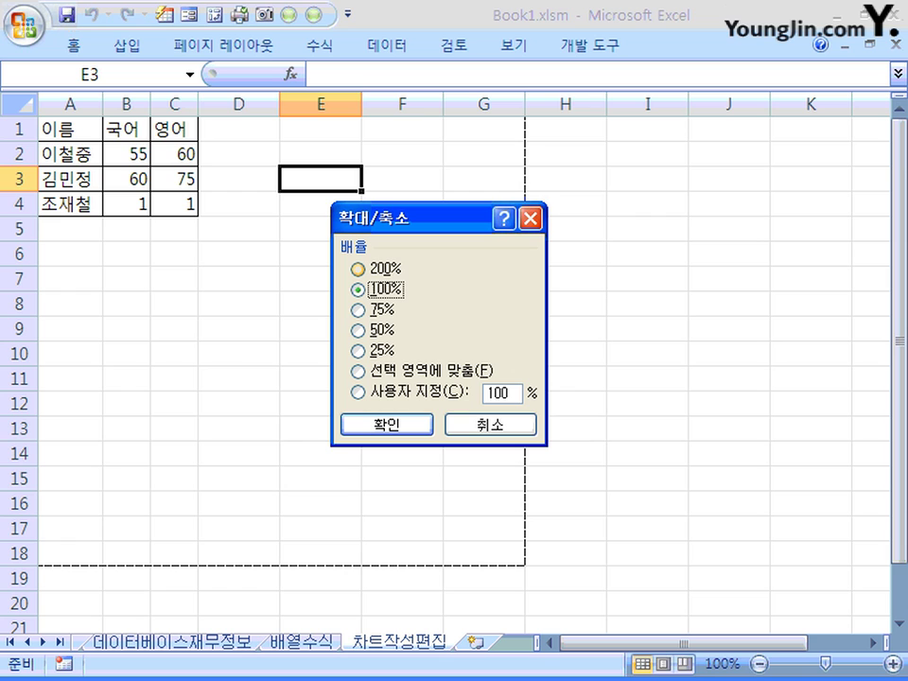
Zoom the worksheet to 200% and reset the magnification to 100%.
click(358, 268)
click(386, 424)
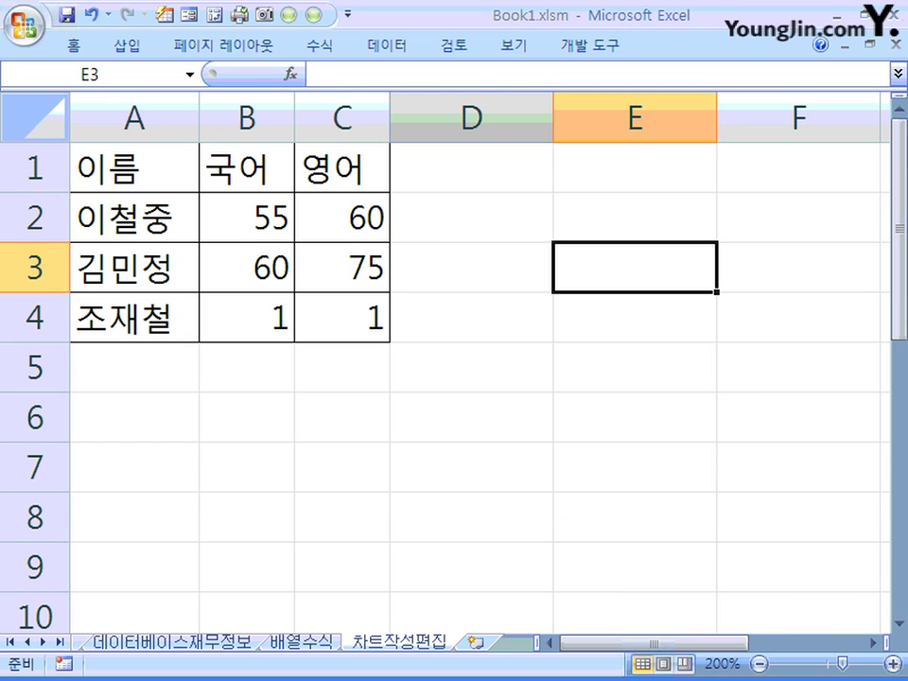
click(511, 44)
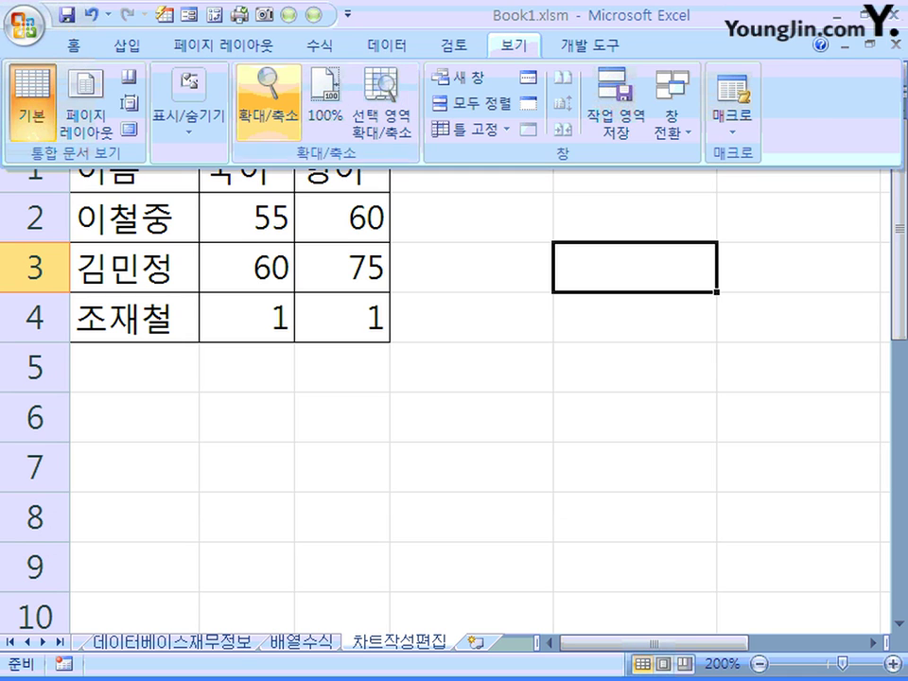
click(325, 104)
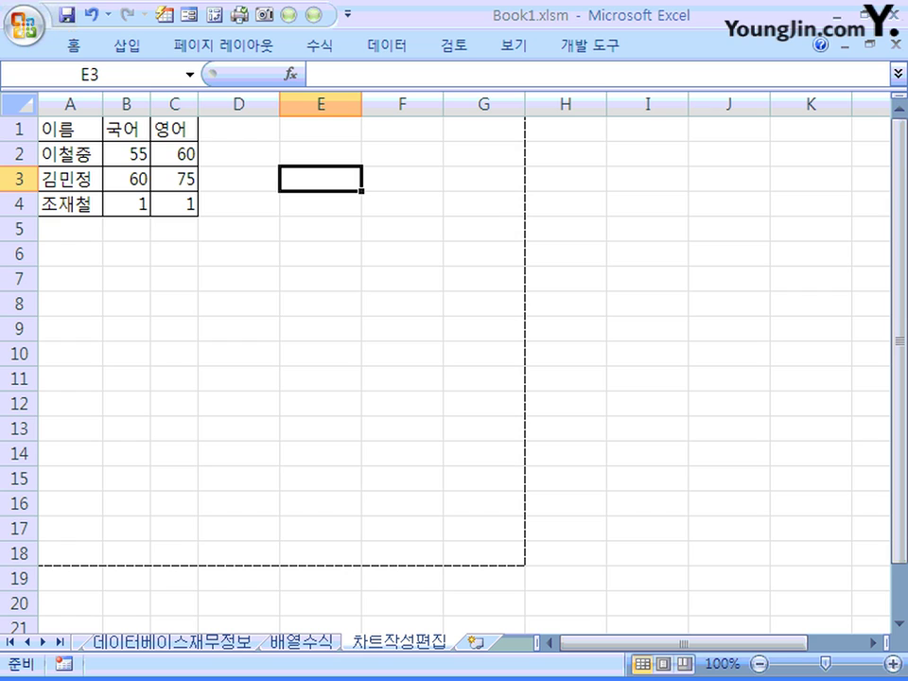
Examine the window arrangement choices for the open workbooks and leave them unapplied.
key(alt+F11)
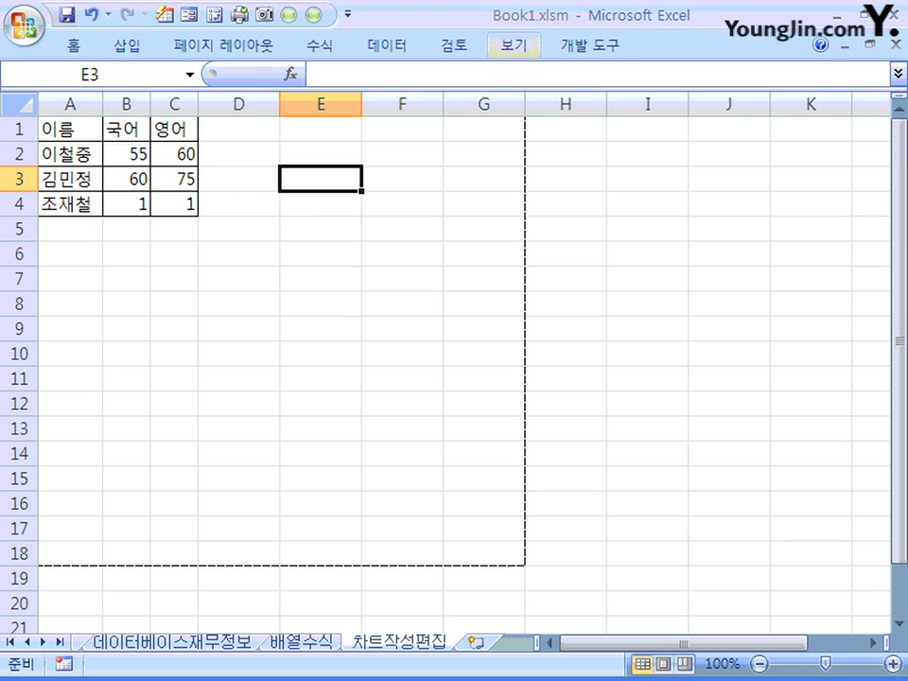
click(514, 44)
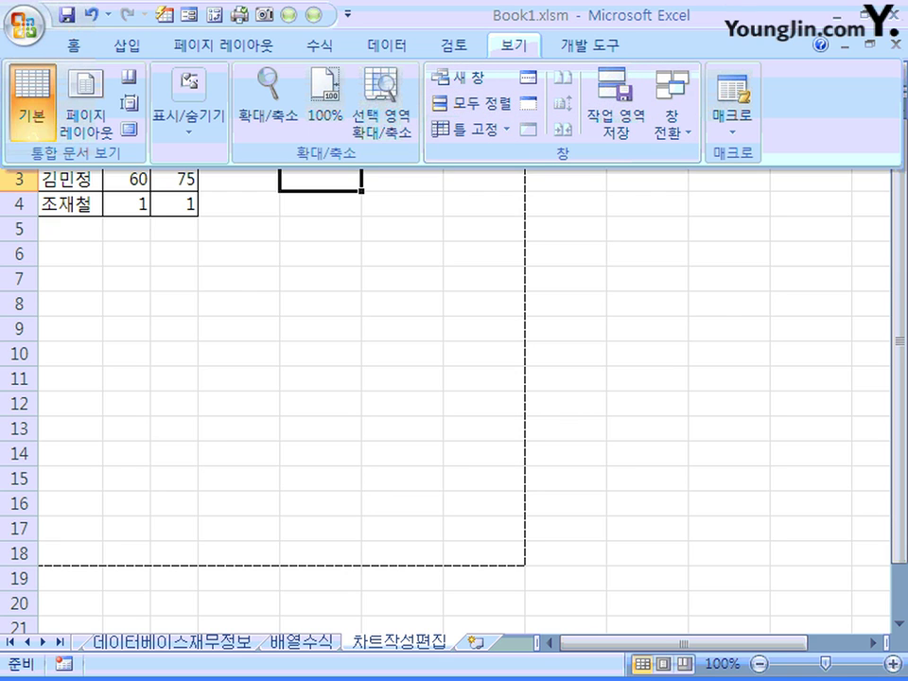
click(473, 103)
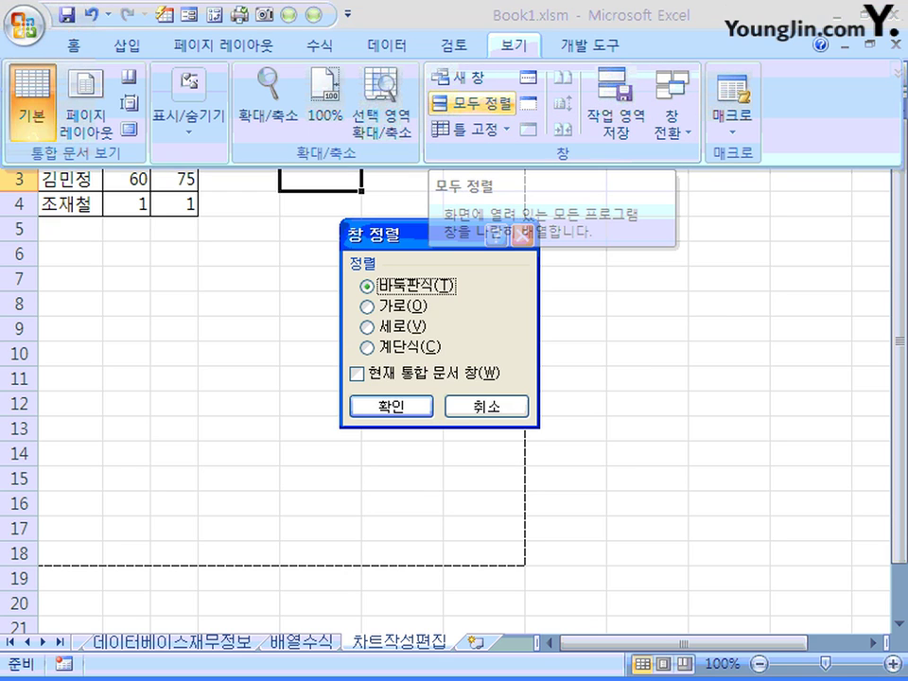
drag(378, 235, 449, 183)
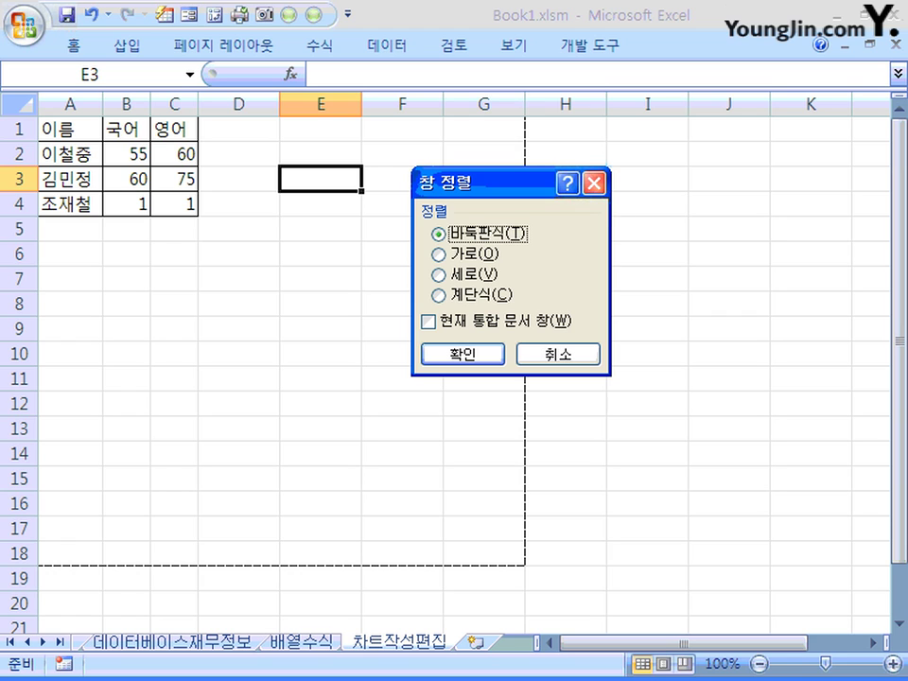
click(594, 184)
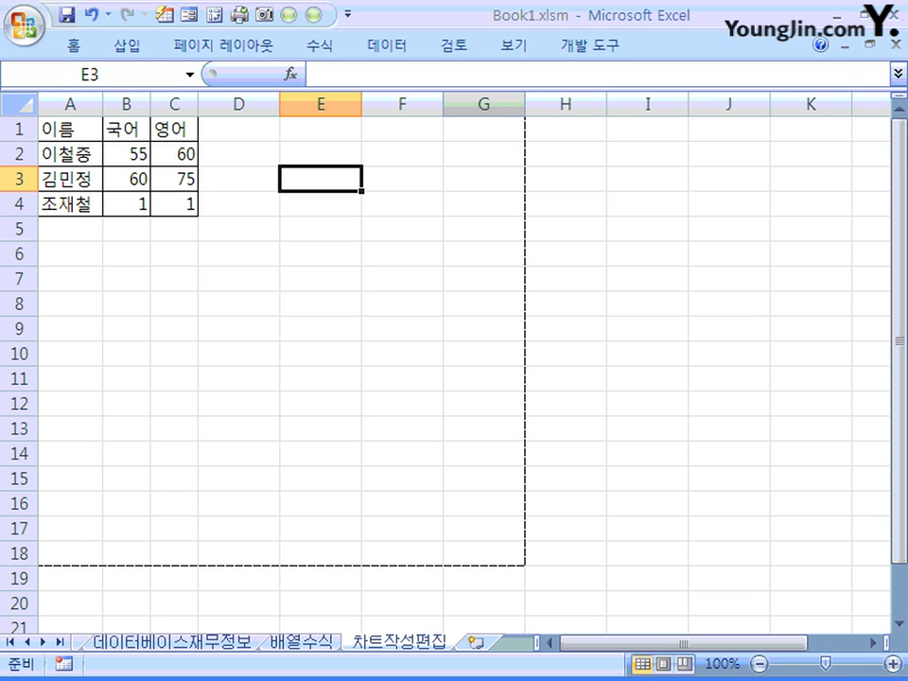
Split the worksheet into four panes at cell E3 and remove both split bars.
click(514, 44)
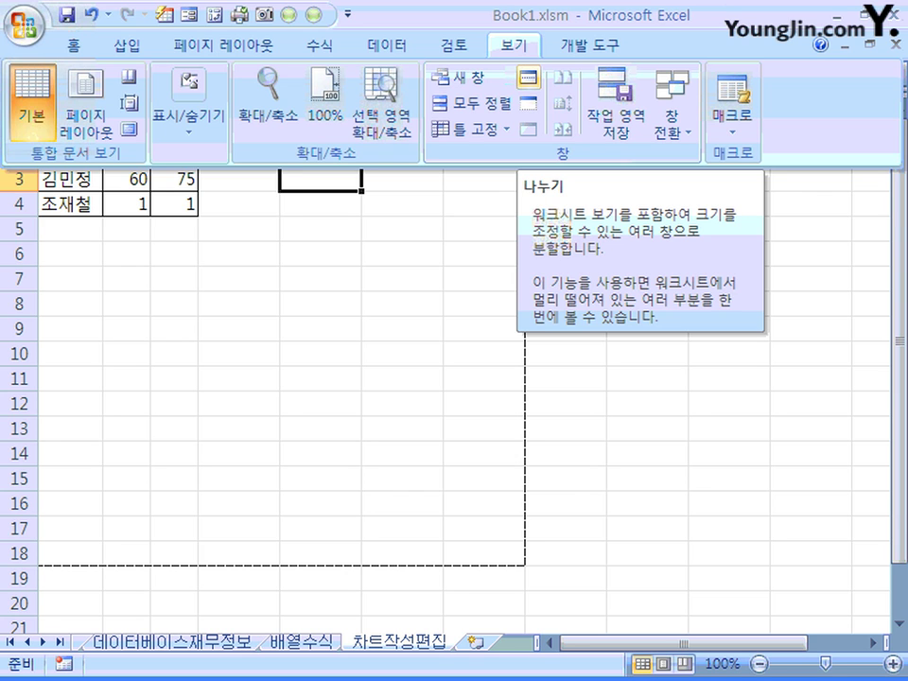
click(528, 77)
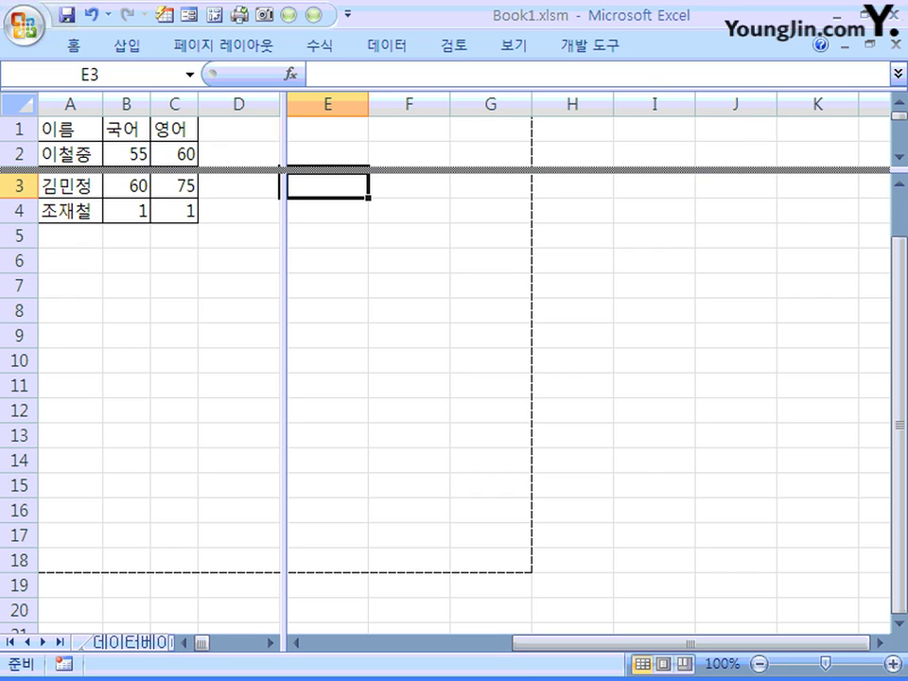
mouse_move(454, 170)
mouse_down()
mouse_move(455, 194)
mouse_move(454, 169)
mouse_up()
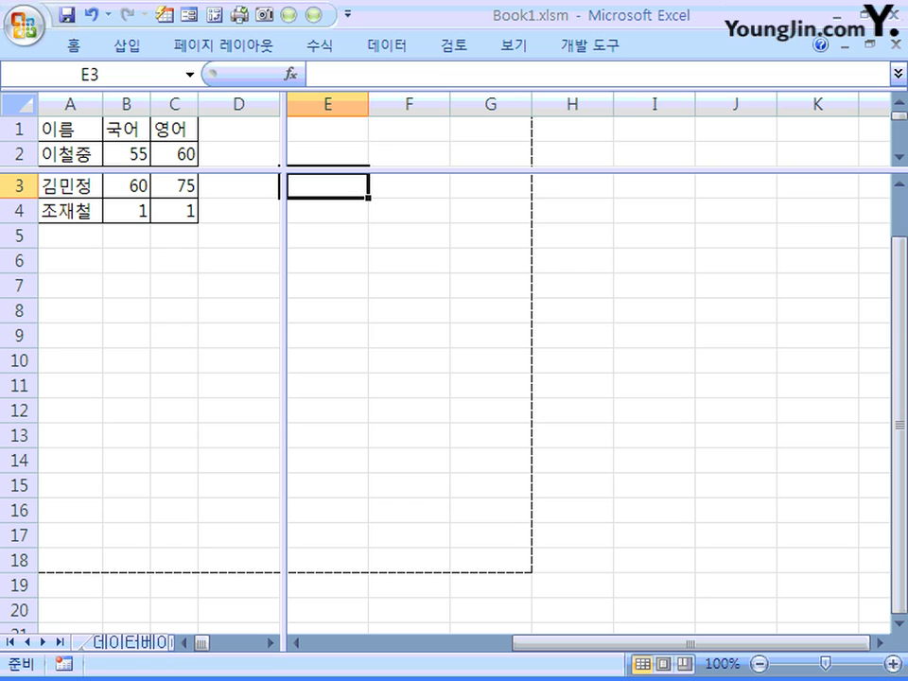
double_click(283, 378)
double_click(454, 170)
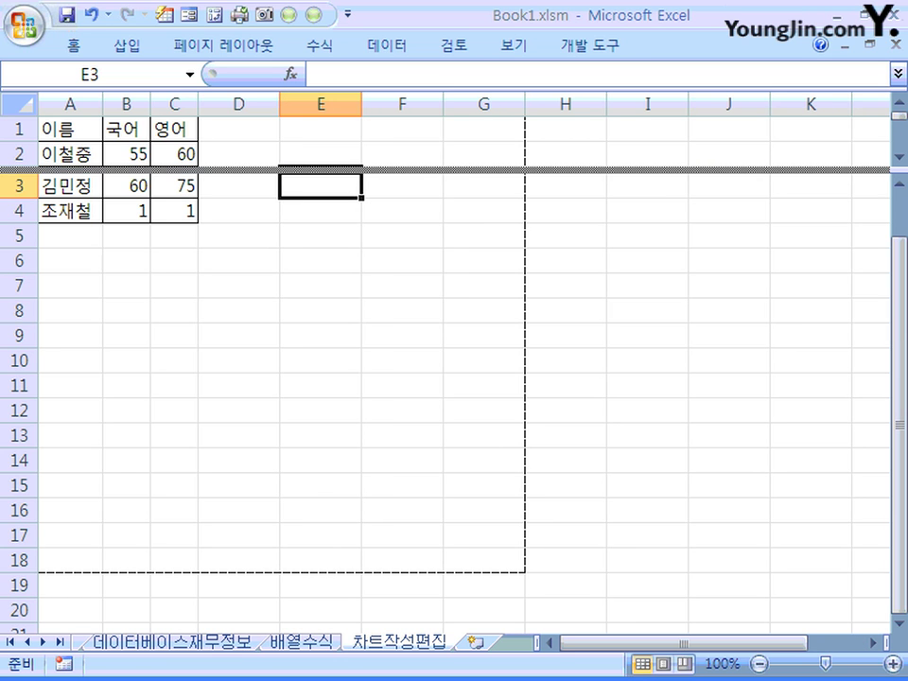
drag(454, 170, 454, 48)
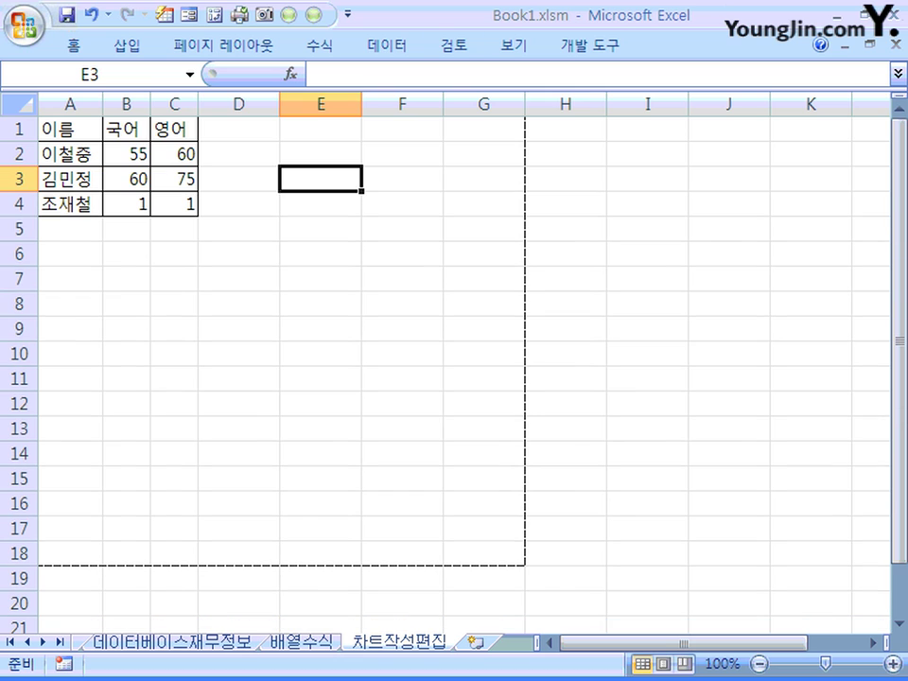
Split the worksheet into panes at cell F3 and remove the vertical and horizontal splits.
click(402, 178)
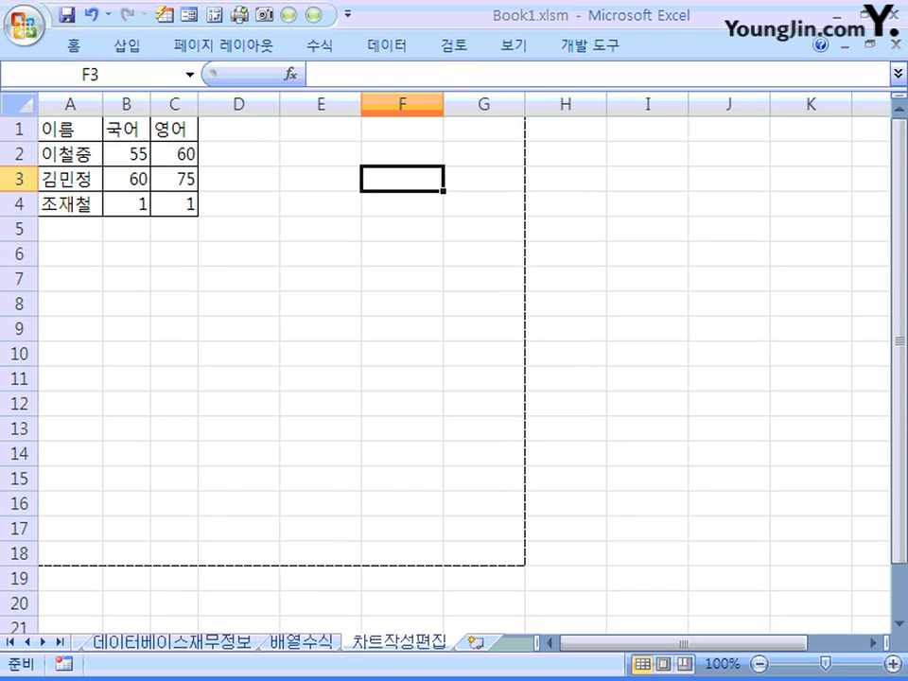
click(487, 45)
click(527, 75)
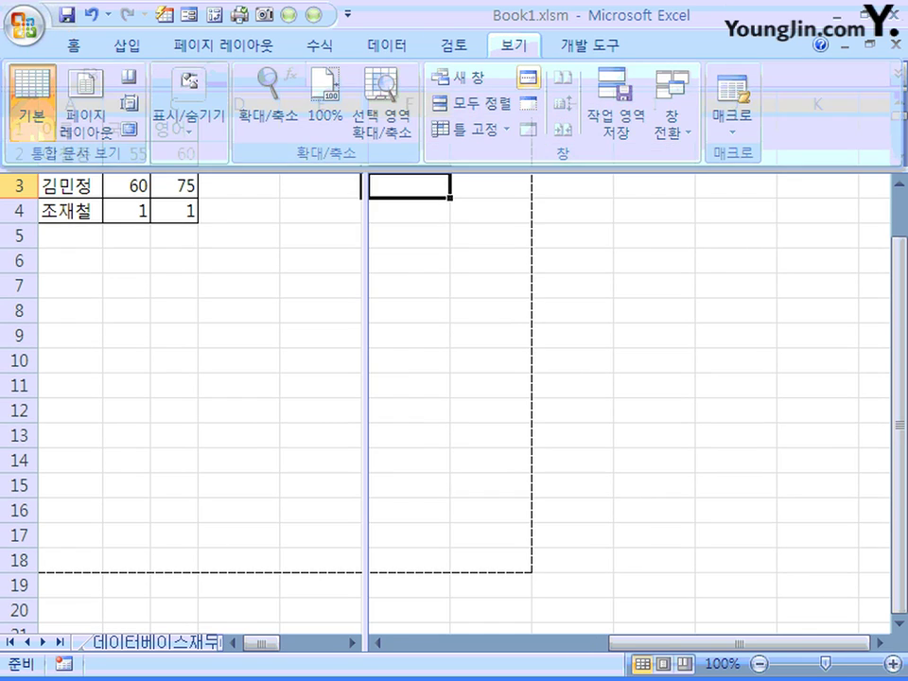
drag(365, 379, 37, 378)
mouse_move(284, 171)
mouse_down()
mouse_move(284, 120)
mouse_move(284, 170)
mouse_up()
click(320, 171)
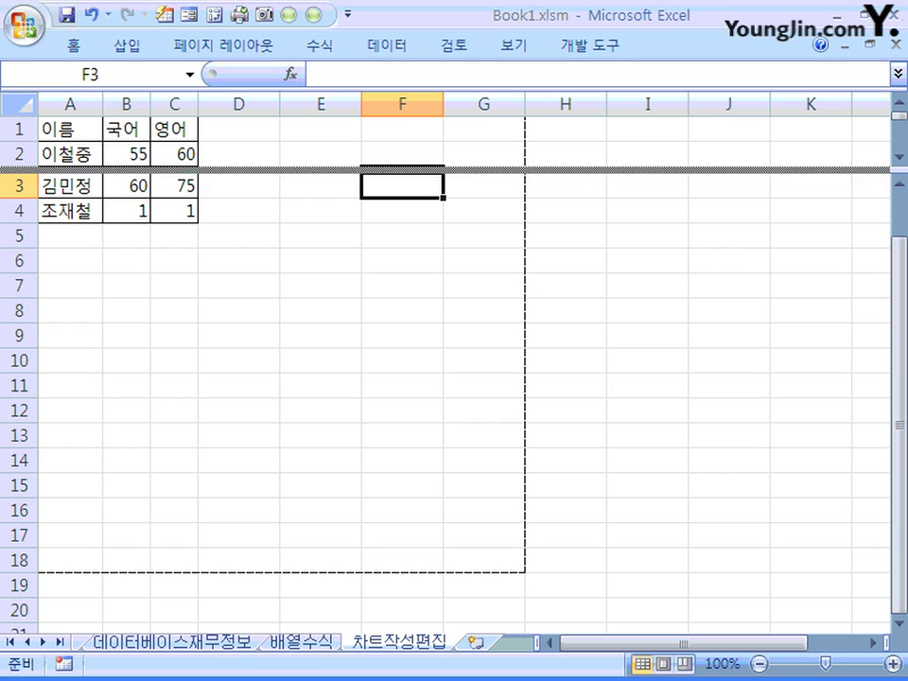
double_click(320, 170)
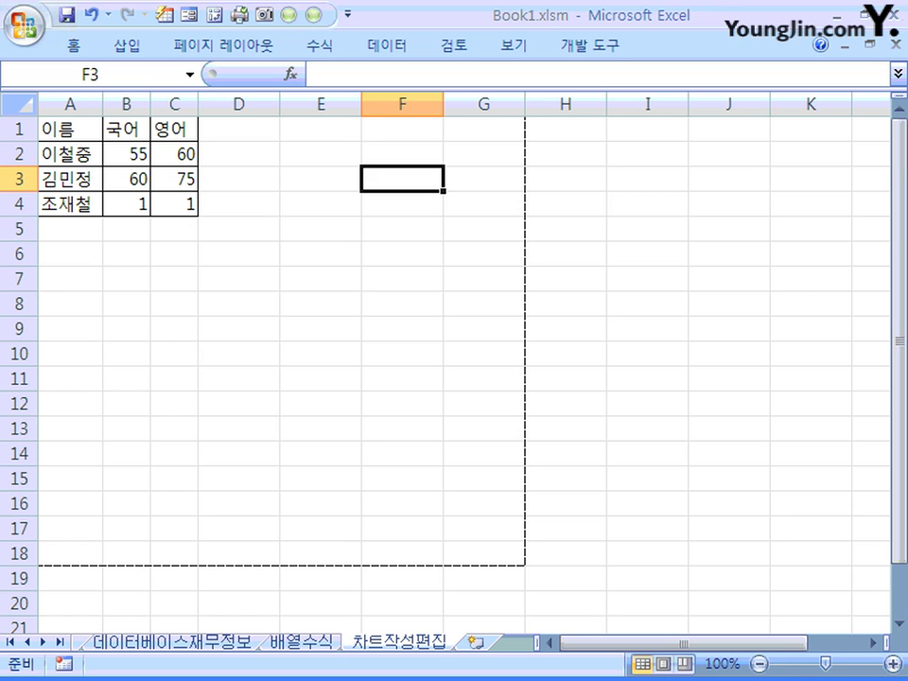
Select the header cells A1:C1 and examine how the unfrozen header row behaves while scrolling through the sheet.
drag(66, 128, 174, 129)
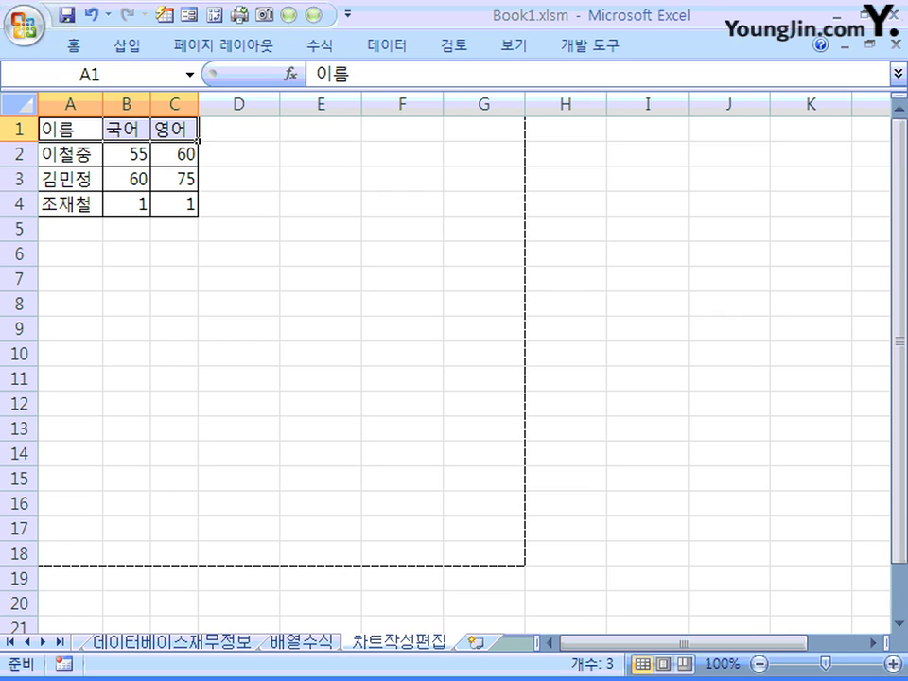
scroll(455, 369, down, 3)
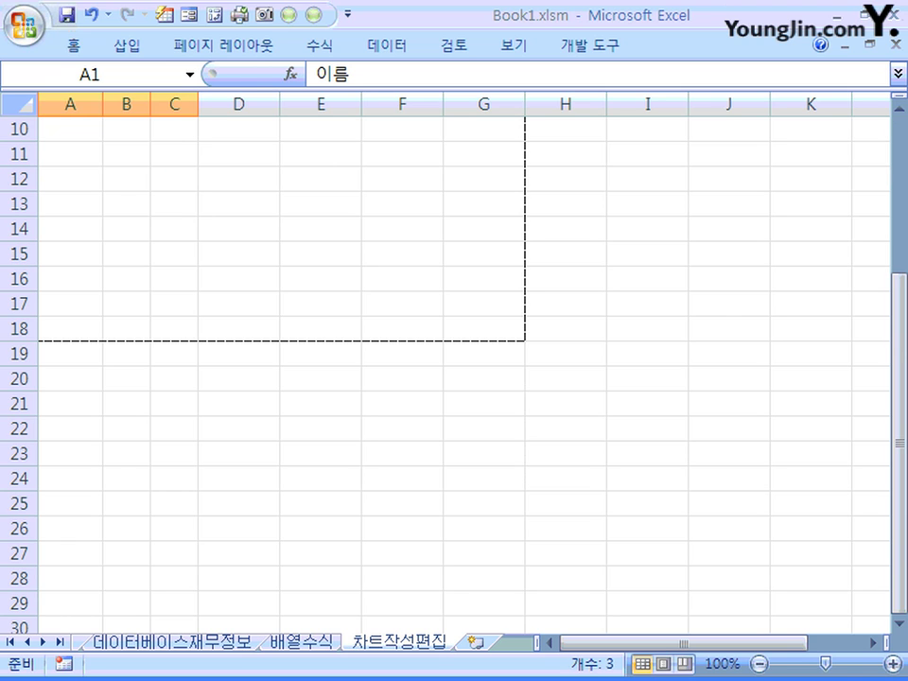
scroll(454, 369, down, 1)
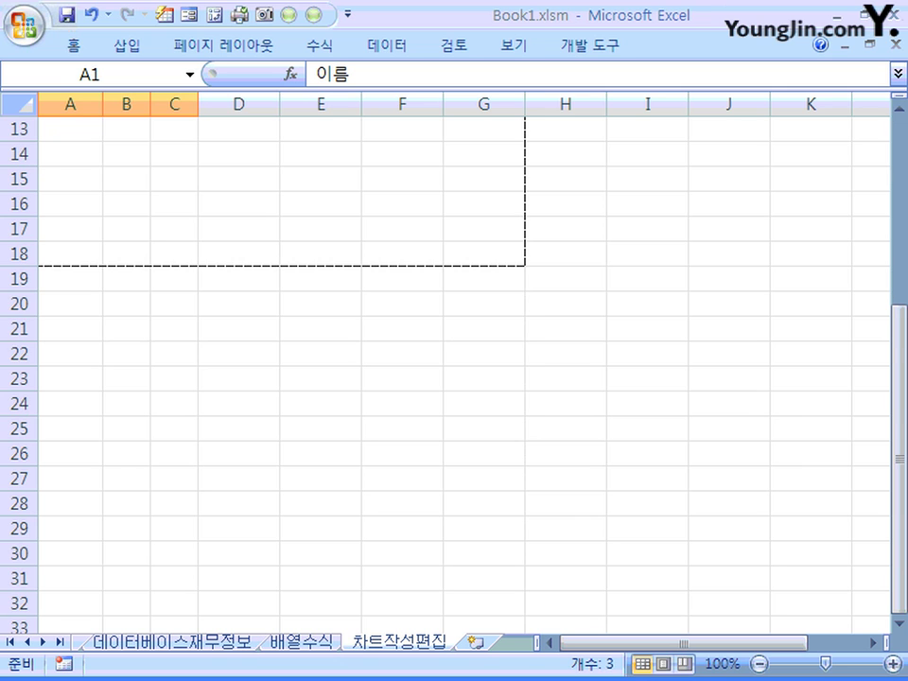
scroll(454, 369, up, 4)
scroll(454, 369, down, 2)
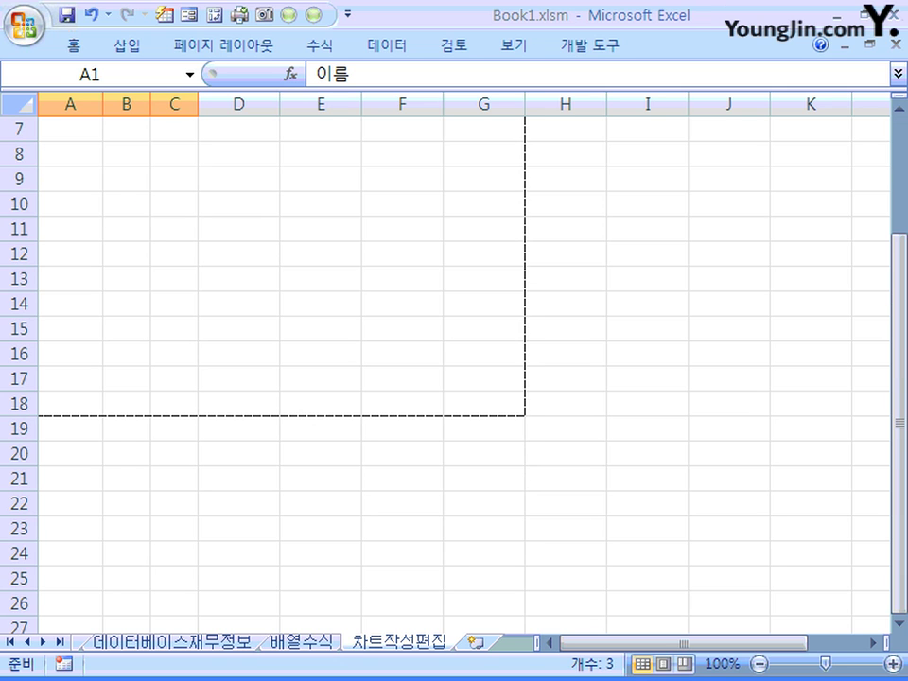
scroll(455, 369, down, 1)
scroll(454, 369, up, 3)
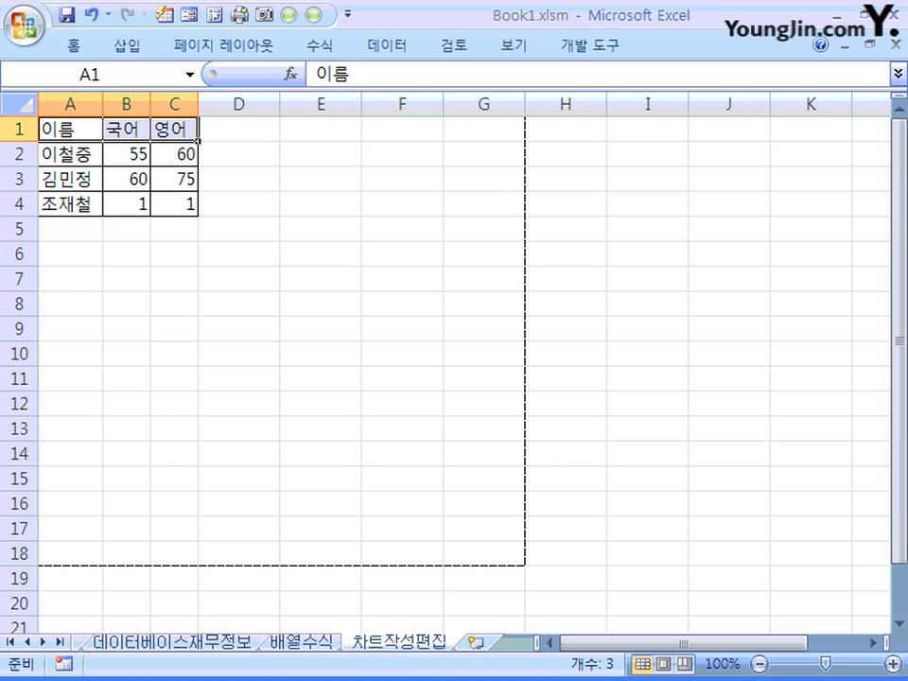
scroll(454, 369, down, 4)
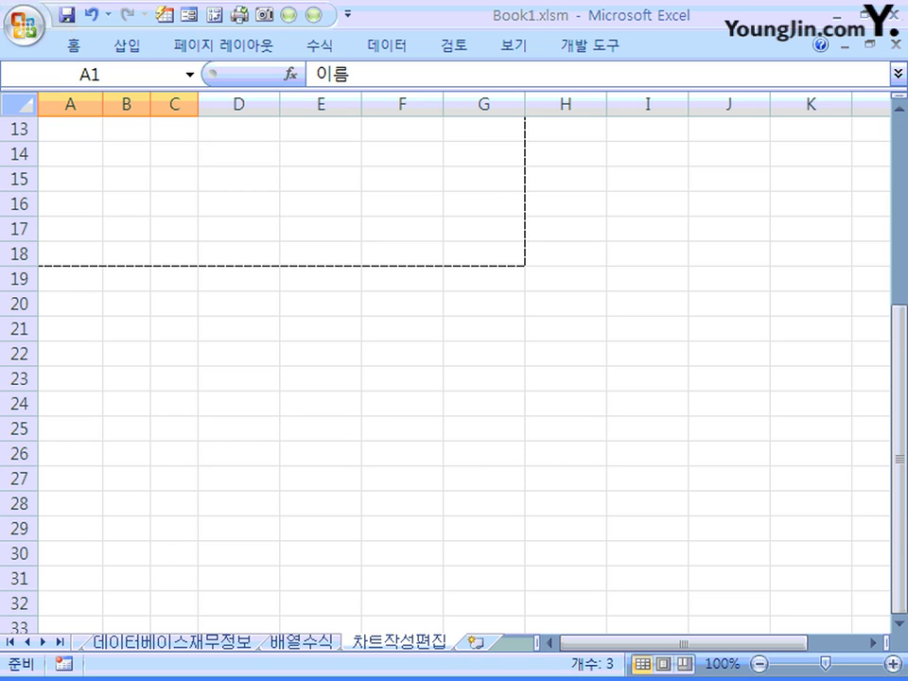
scroll(454, 370, up, 3)
scroll(454, 369, down, 3)
scroll(454, 369, up, 4)
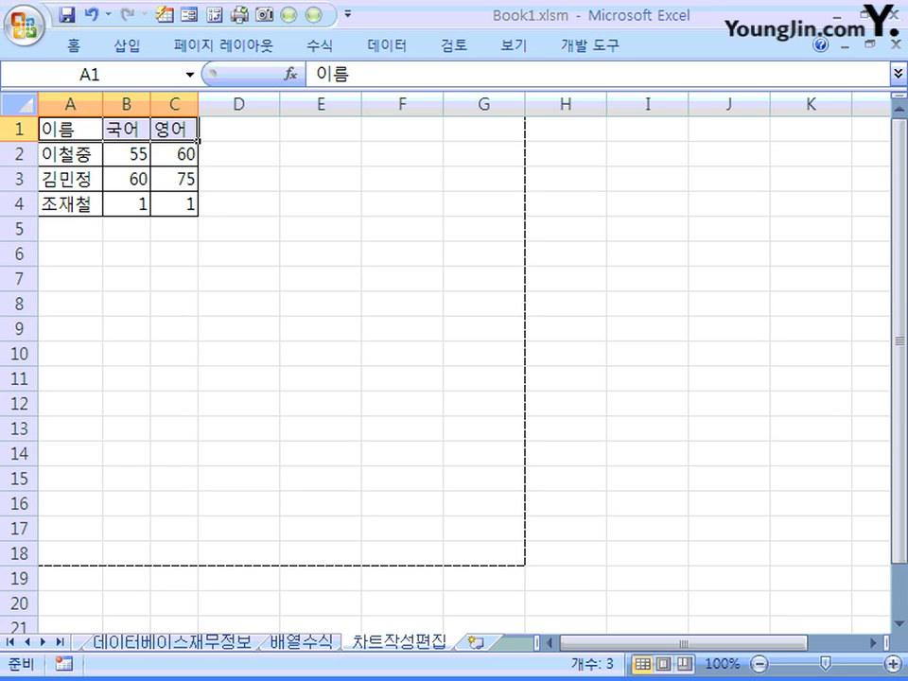
Select cell A2 and freeze the header row above it.
click(70, 154)
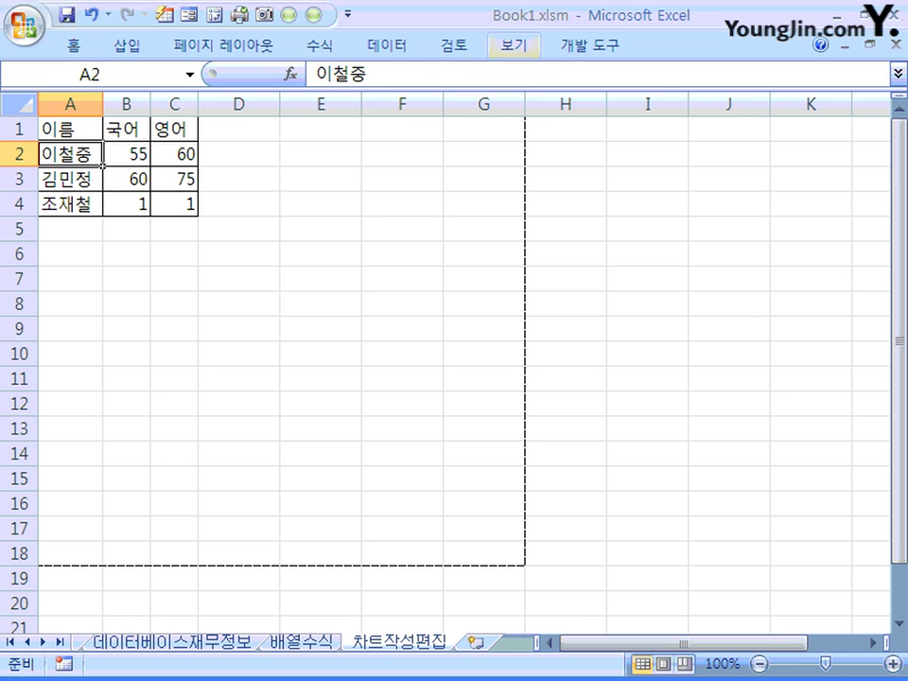
click(514, 44)
click(326, 102)
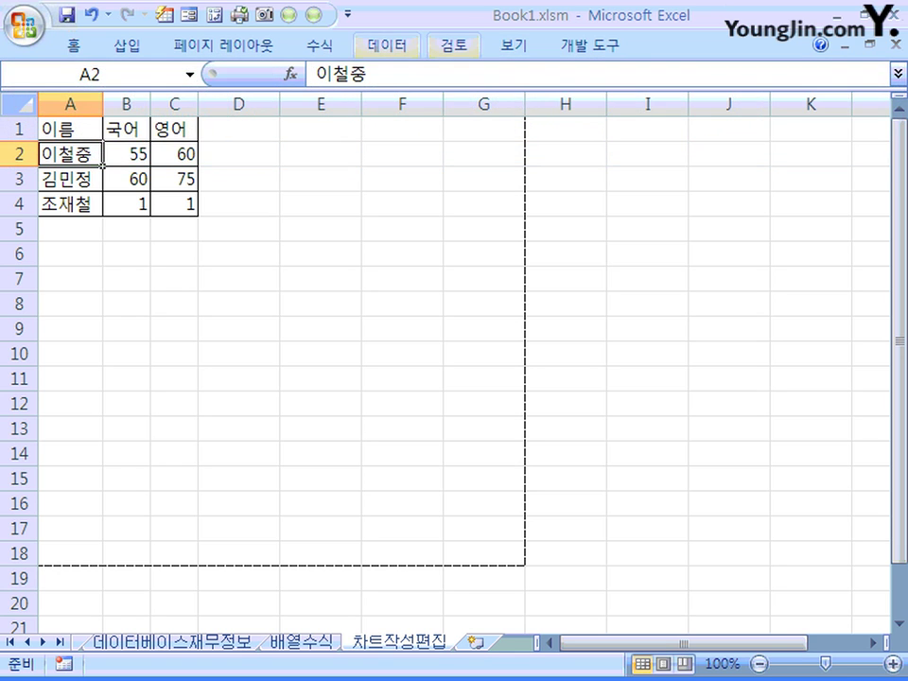
click(513, 45)
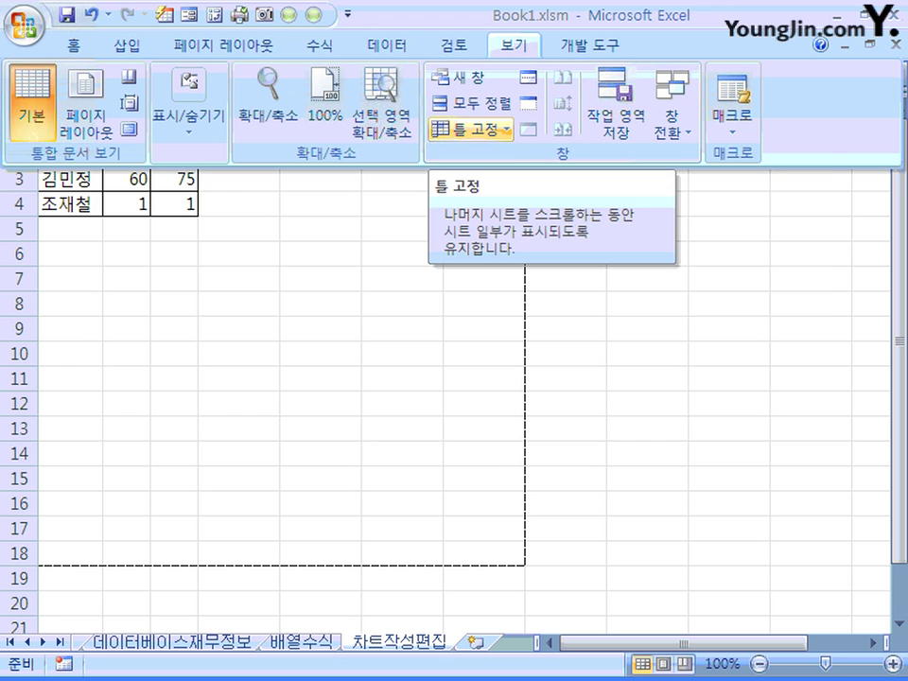
click(468, 129)
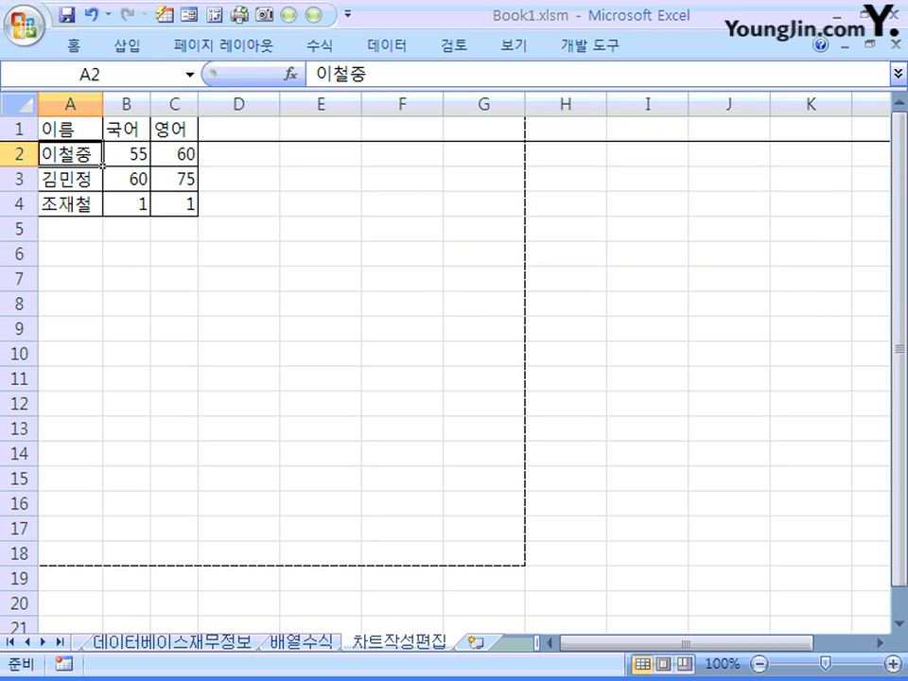
Scroll through the lower rows and back to examine the behaviour of the frozen header row.
scroll(454, 378, down, 1)
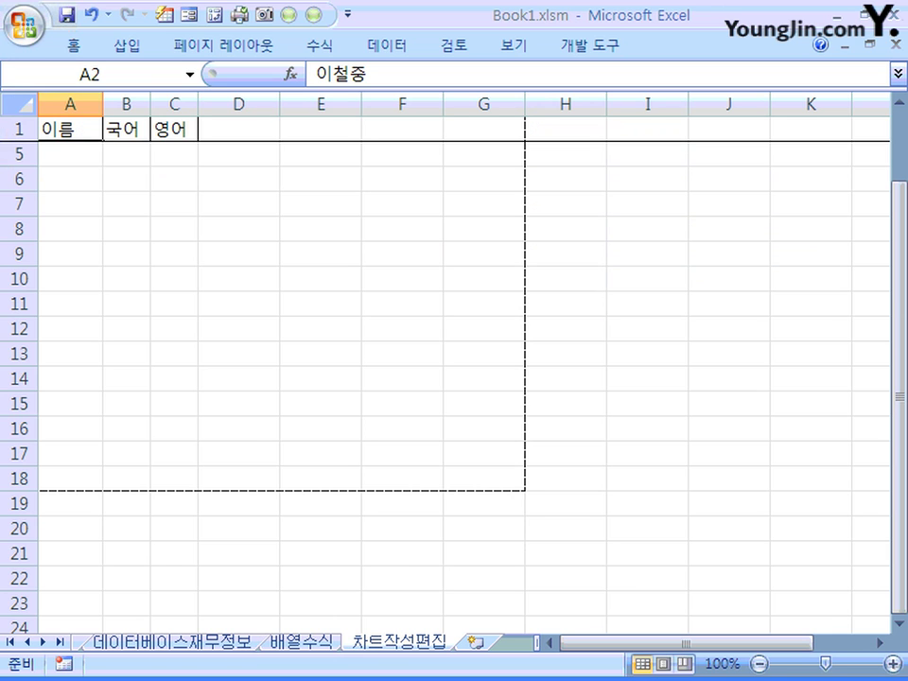
scroll(454, 378, up, 1)
scroll(454, 378, down, 3)
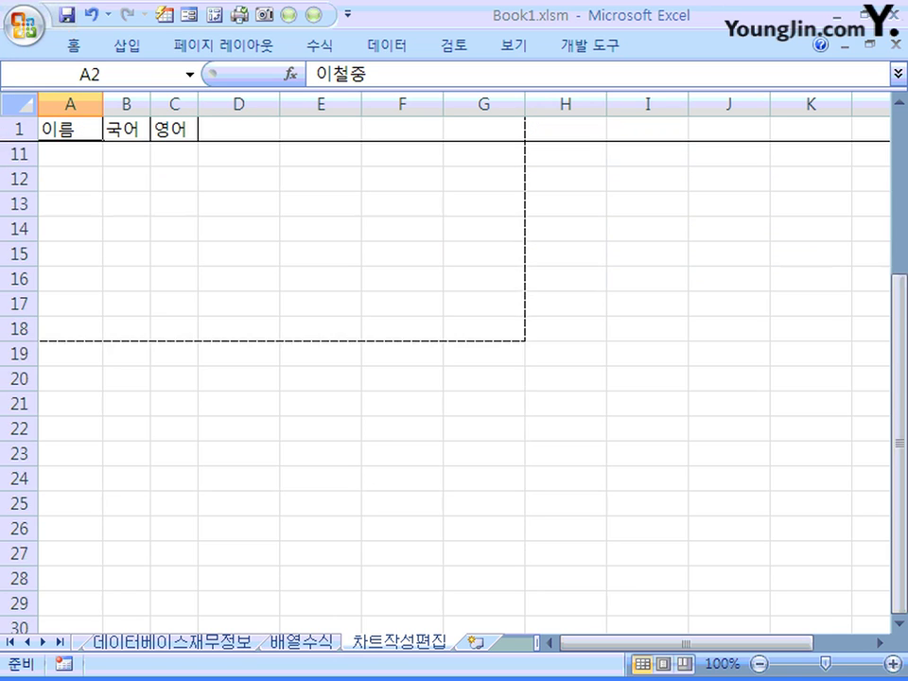
scroll(454, 379, down, 2)
scroll(454, 378, up, 2)
scroll(454, 378, down, 2)
scroll(454, 379, down, 4)
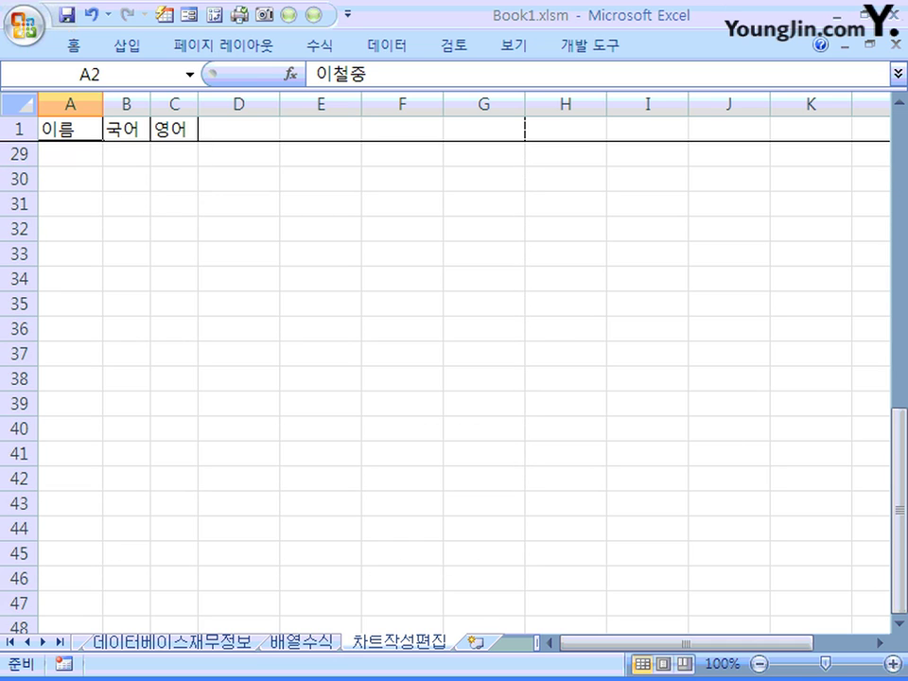
scroll(454, 378, up, 3)
scroll(454, 379, down, 3)
scroll(455, 379, up, 9)
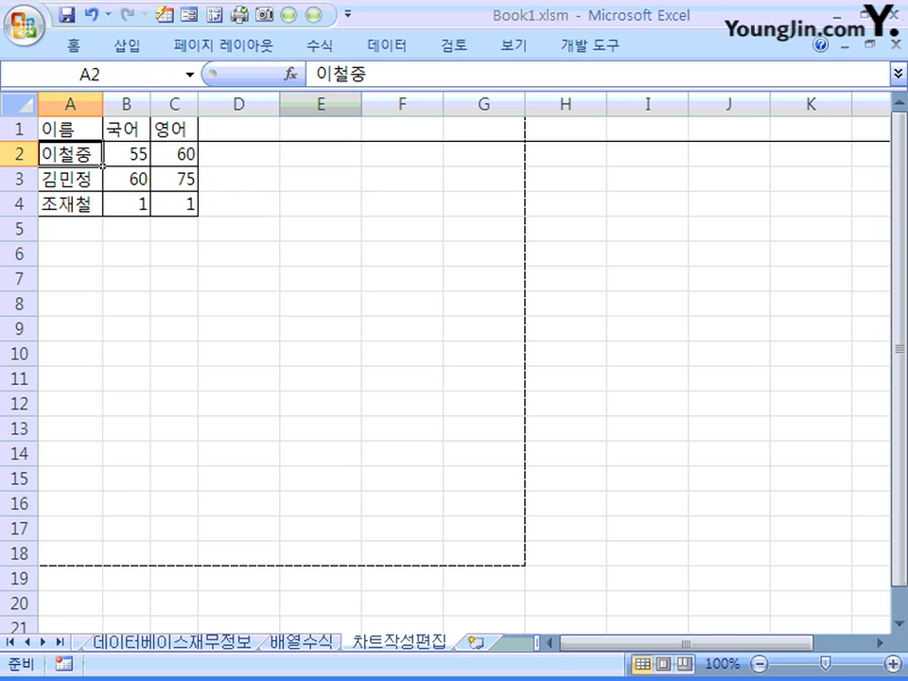
Unfreeze the panes so the whole worksheet scrolls.
click(513, 44)
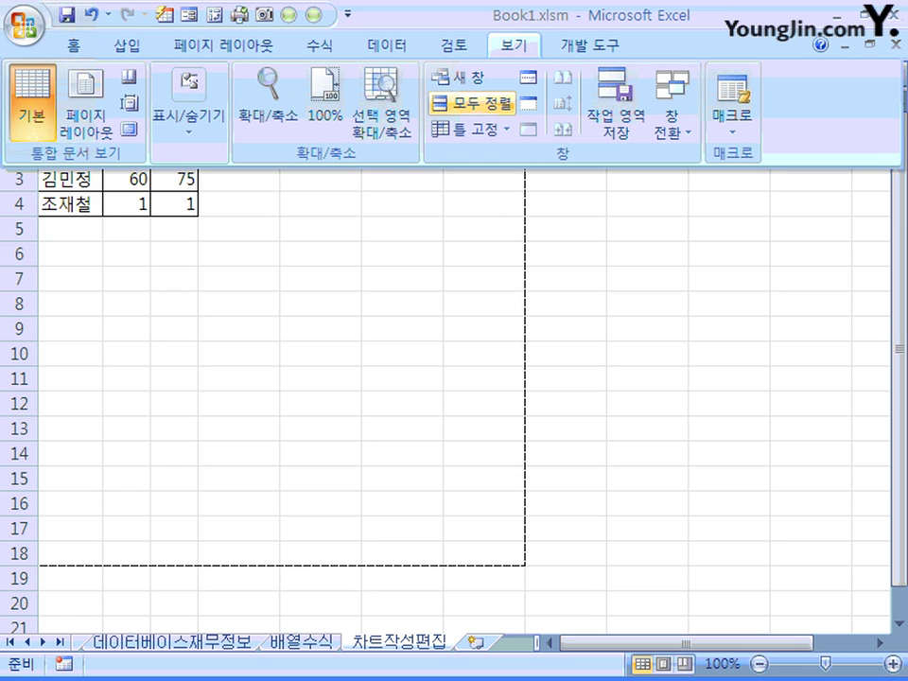
click(470, 128)
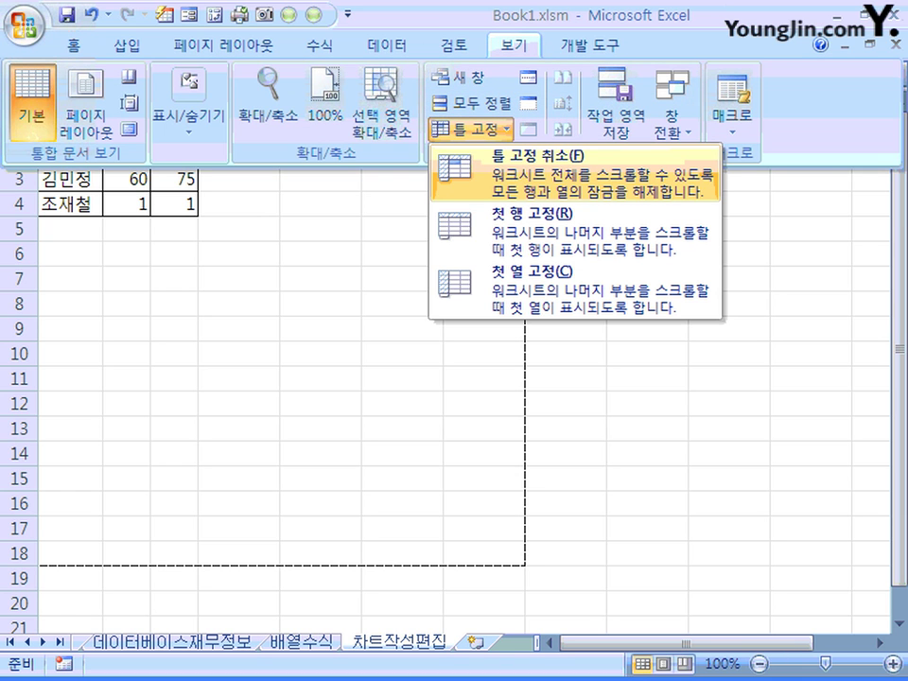
click(559, 160)
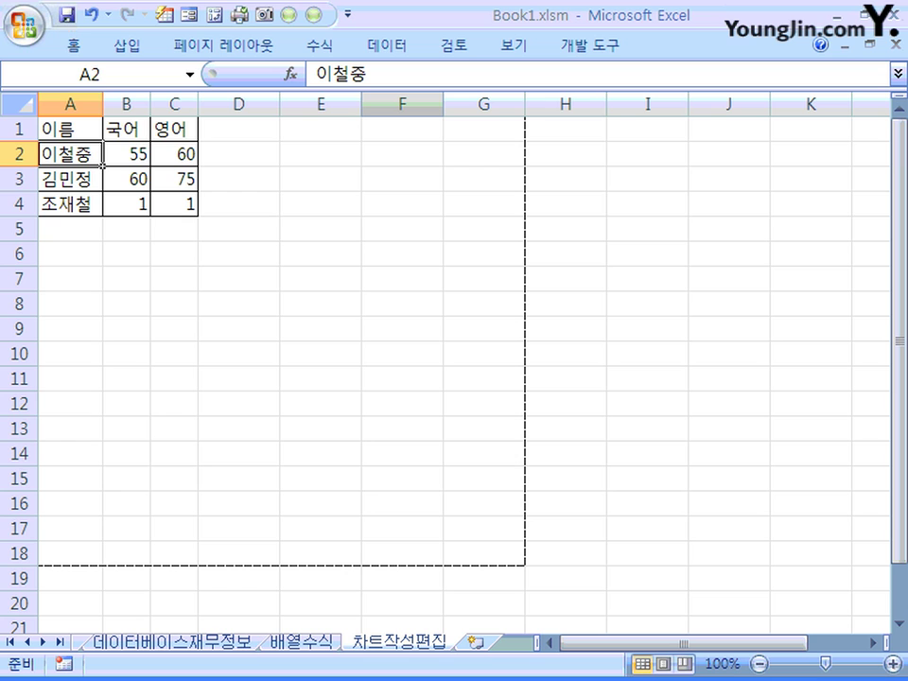
Hide the current workbook window and unhide Book1.xlsm.
click(514, 45)
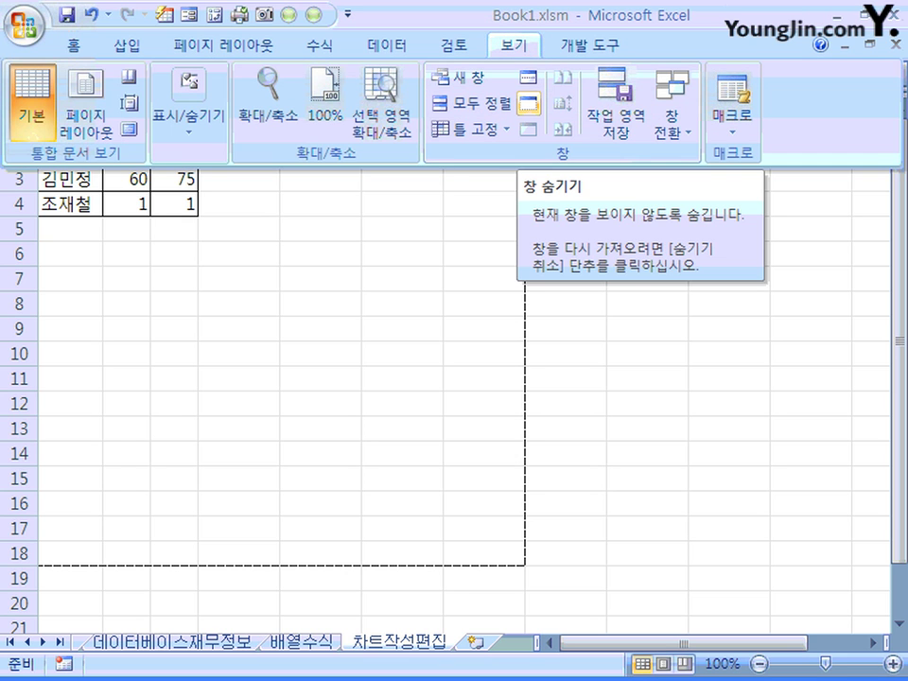
click(528, 103)
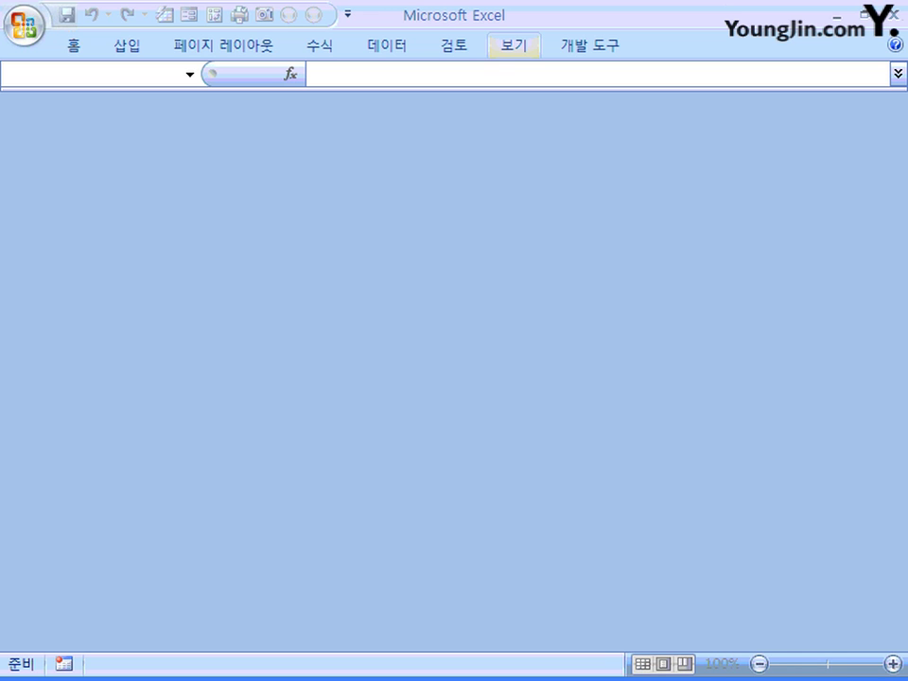
click(514, 44)
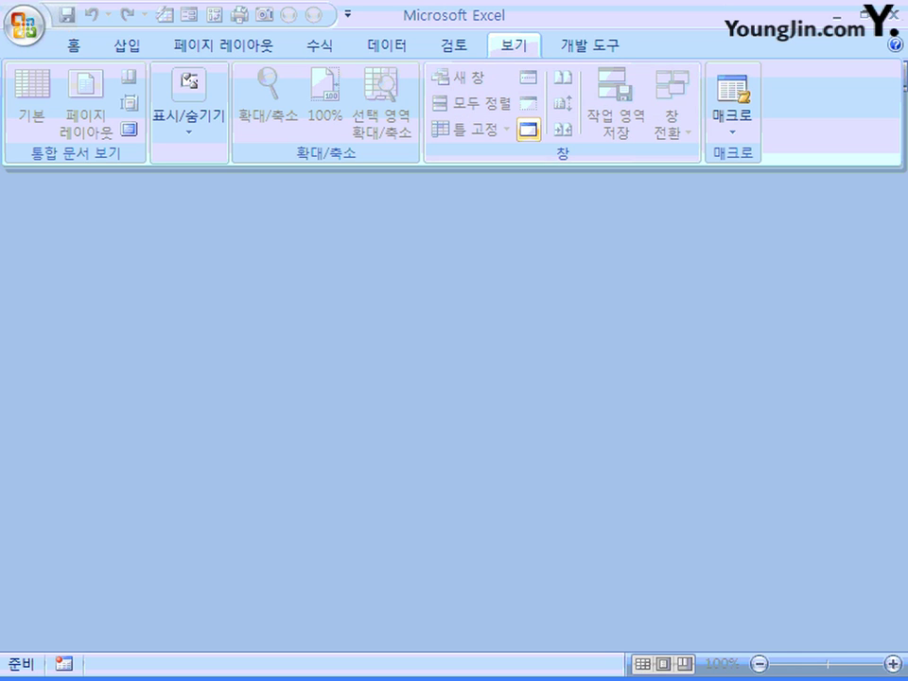
click(529, 129)
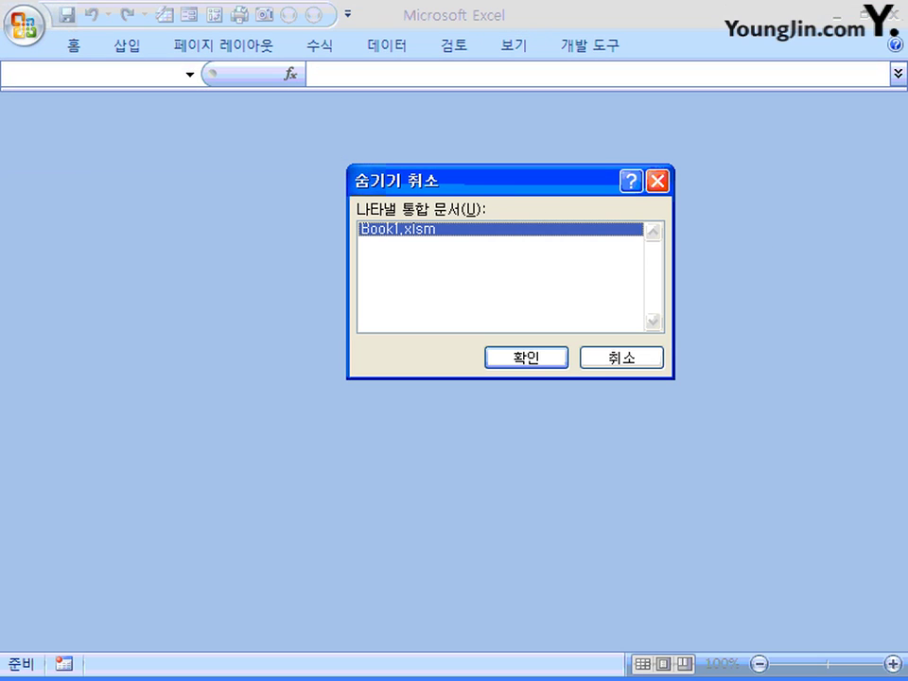
key(Return)
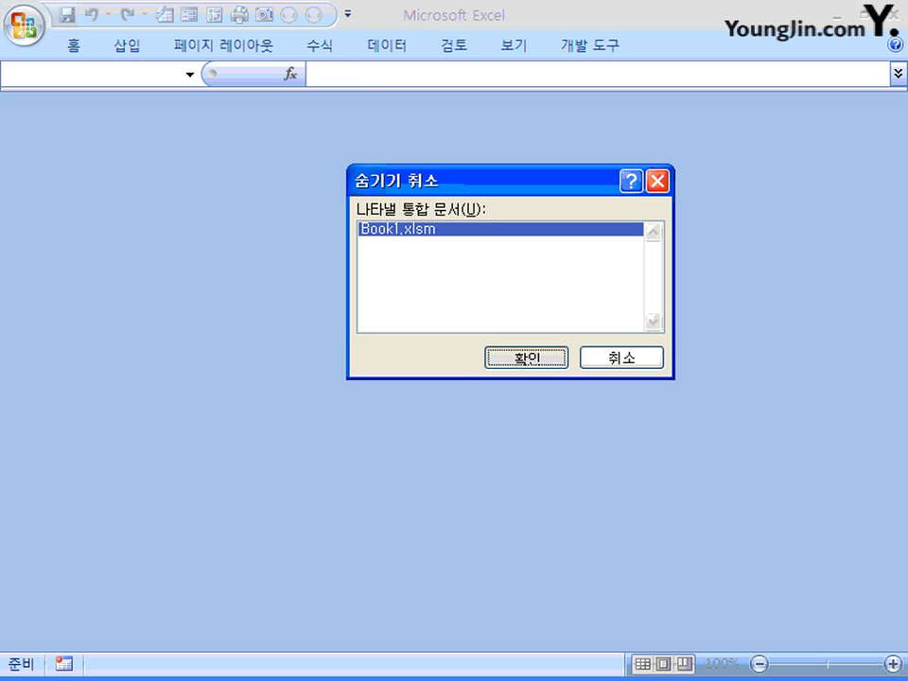